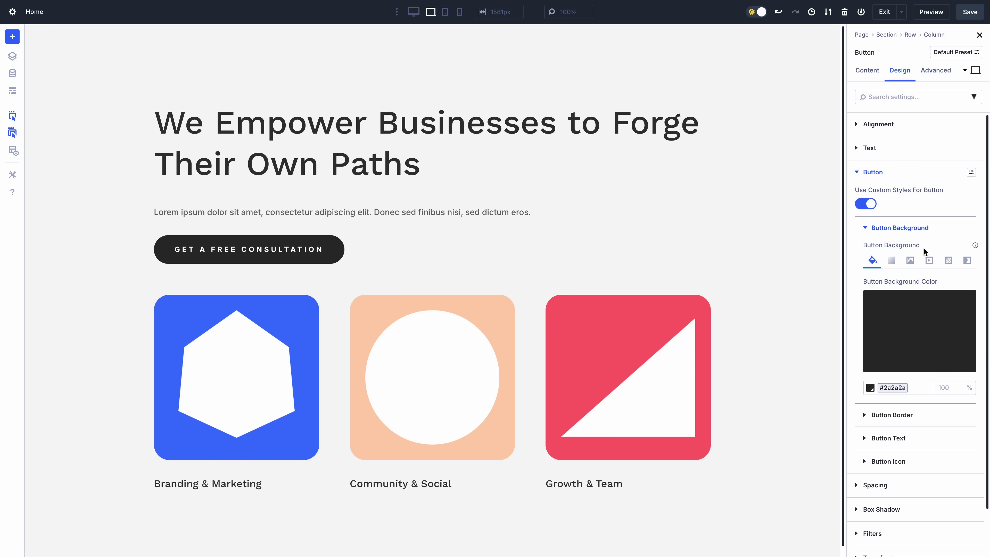
# Give the button a red #ff646d hover background.
pyautogui.click(960, 282)
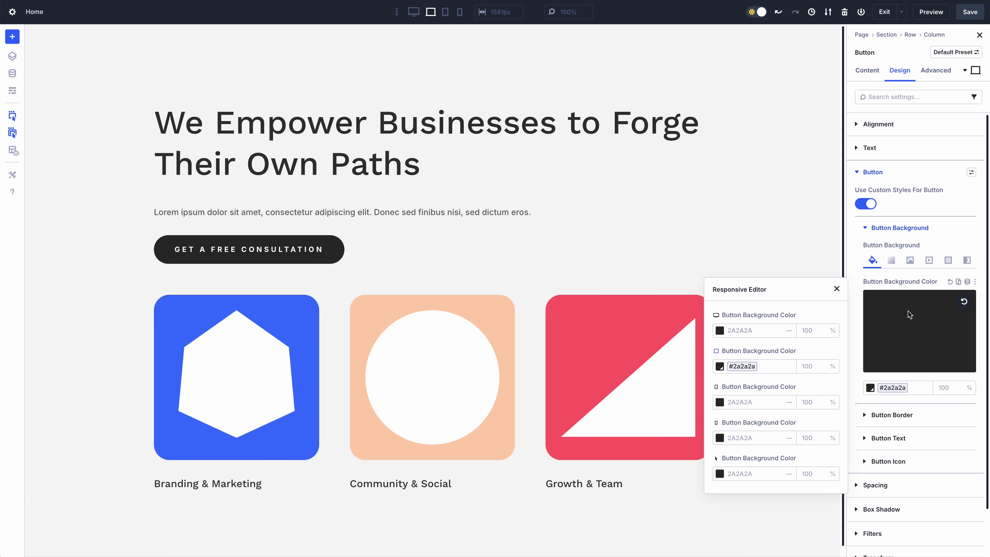
pyautogui.click(719, 473)
pyautogui.click(629, 500)
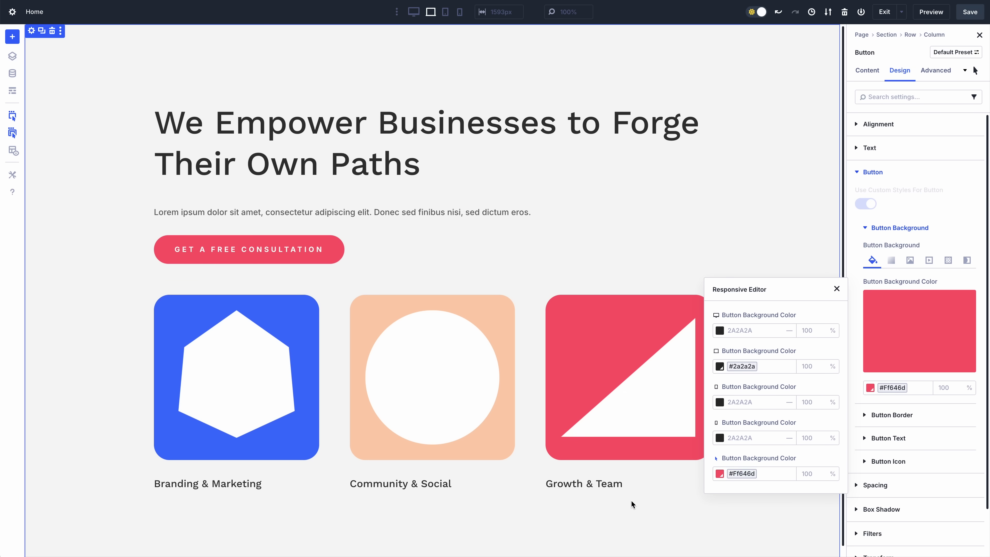
pyautogui.click(837, 289)
# Set button text sizes per device to 18, 14, 12 and 10 px.
pyautogui.click(890, 437)
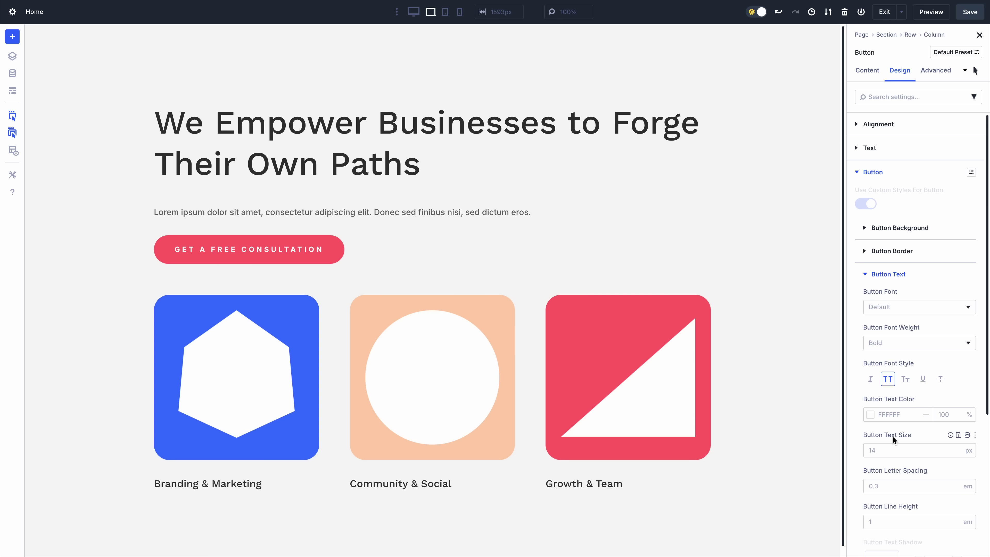
pyautogui.click(958, 435)
pyautogui.click(747, 374)
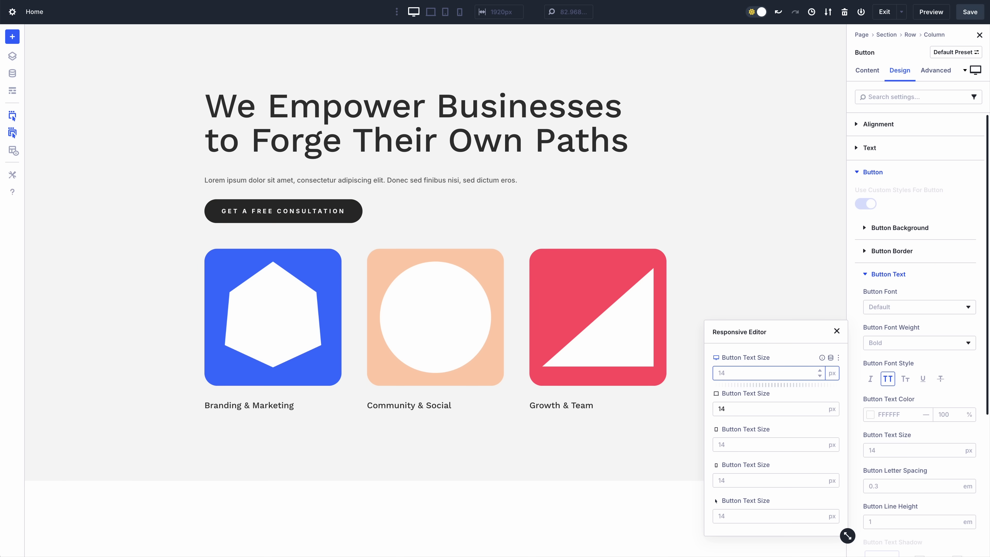
pyautogui.write('18')
pyautogui.click(746, 445)
pyautogui.click(819, 447)
pyautogui.click(819, 448)
pyautogui.click(818, 481)
pyautogui.click(819, 481)
pyautogui.click(819, 482)
pyautogui.click(777, 446)
pyautogui.click(766, 411)
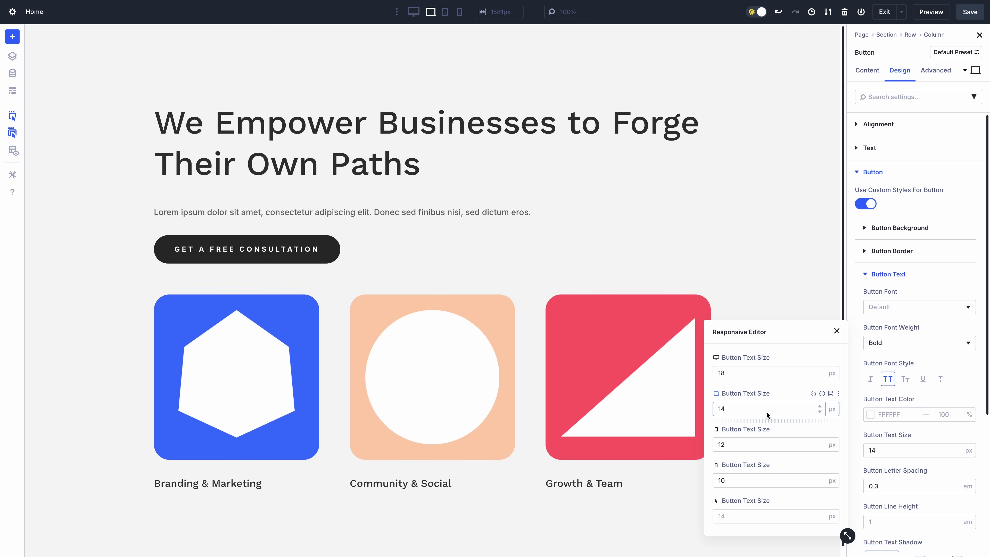
pyautogui.click(836, 332)
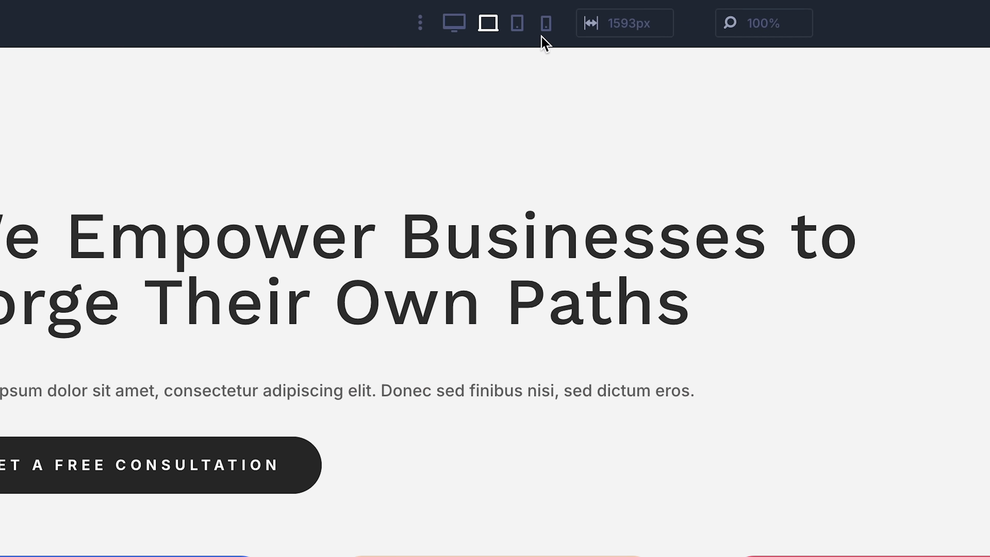
# In phone view, set the heading to the Heading Small 2rem size.
pyautogui.click(546, 27)
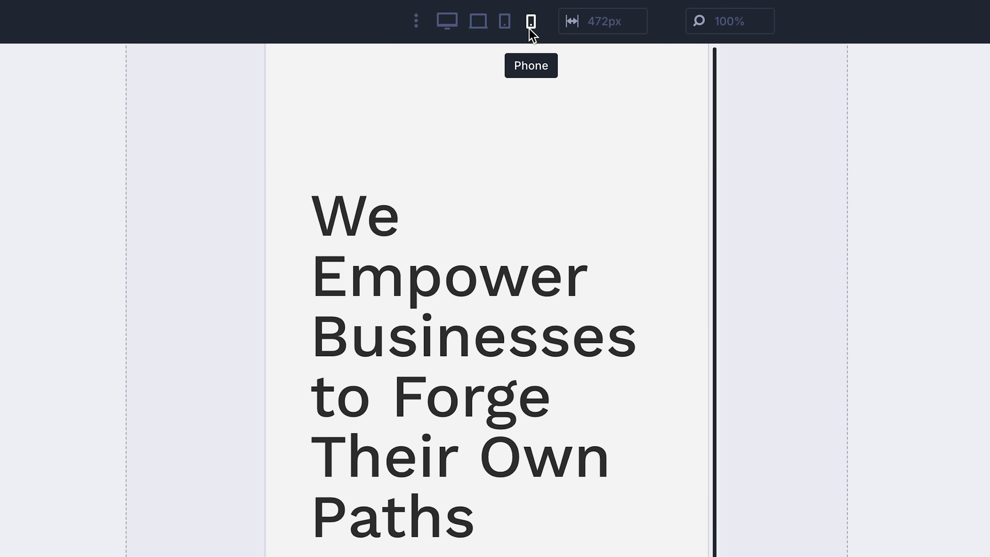
pyautogui.click(966, 383)
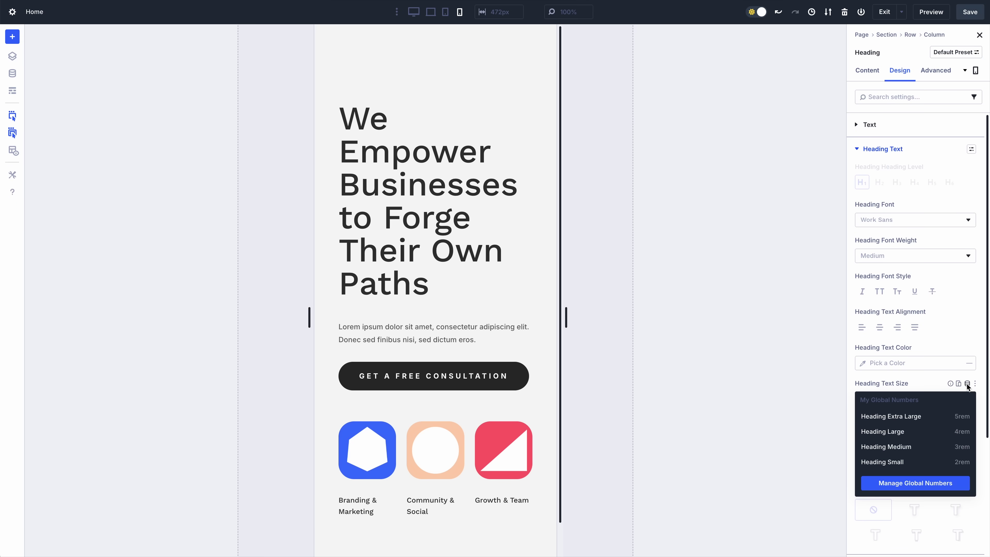
pyautogui.click(906, 459)
# Switch the card row to a single column on phone.
pyautogui.click(346, 266)
pyautogui.click(904, 215)
pyautogui.click(895, 234)
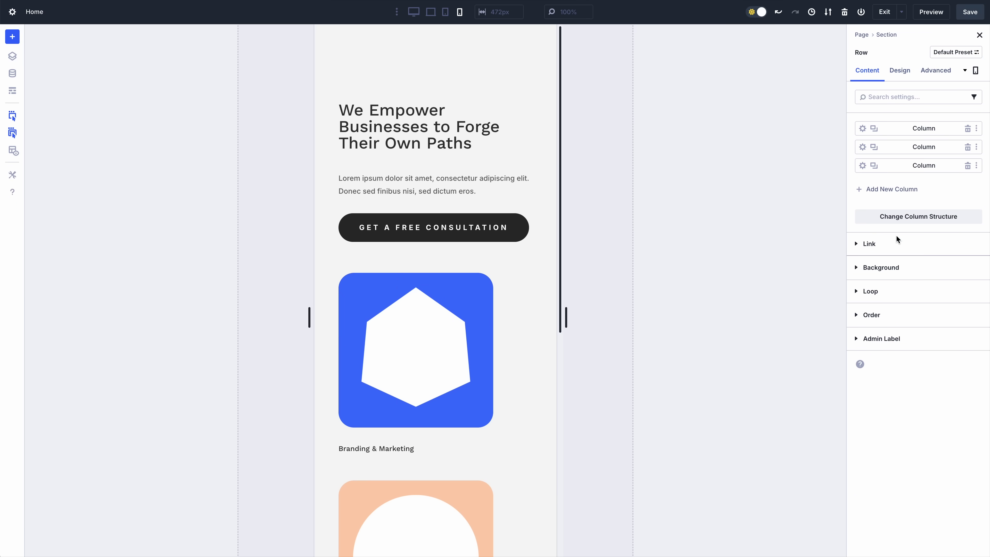
# Centre the blue and peach card images.
pyautogui.click(393, 339)
pyautogui.click(901, 77)
pyautogui.click(904, 146)
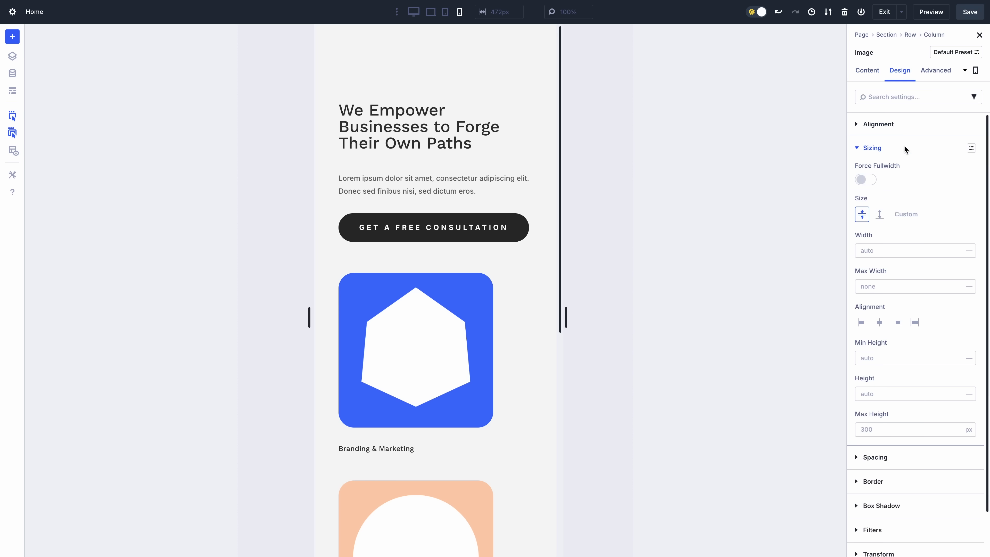
pyautogui.click(879, 322)
pyautogui.click(413, 514)
pyautogui.click(900, 70)
pyautogui.click(879, 322)
# Set the hero section's top padding to 100px on phone.
pyautogui.click(378, 64)
pyautogui.click(900, 70)
pyautogui.click(896, 198)
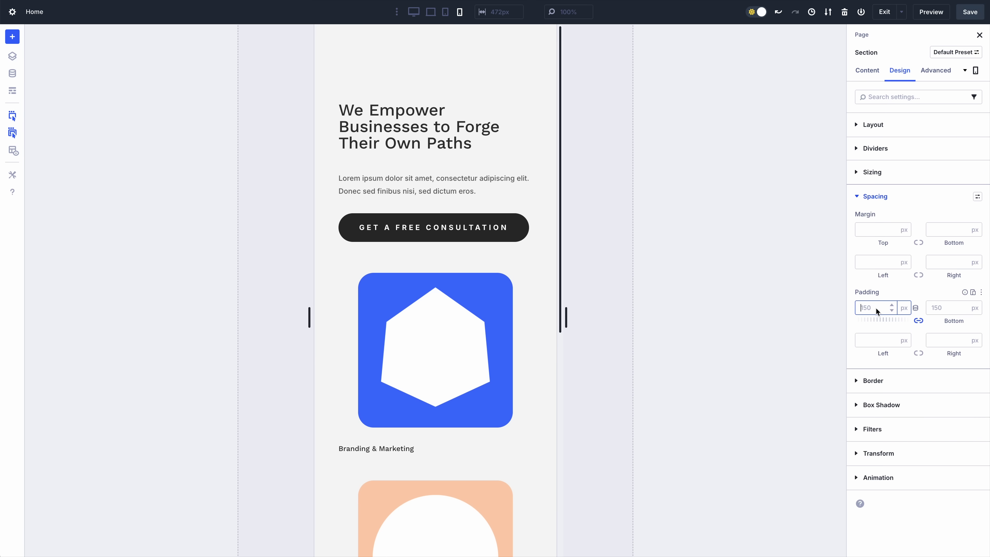
pyautogui.write('100')
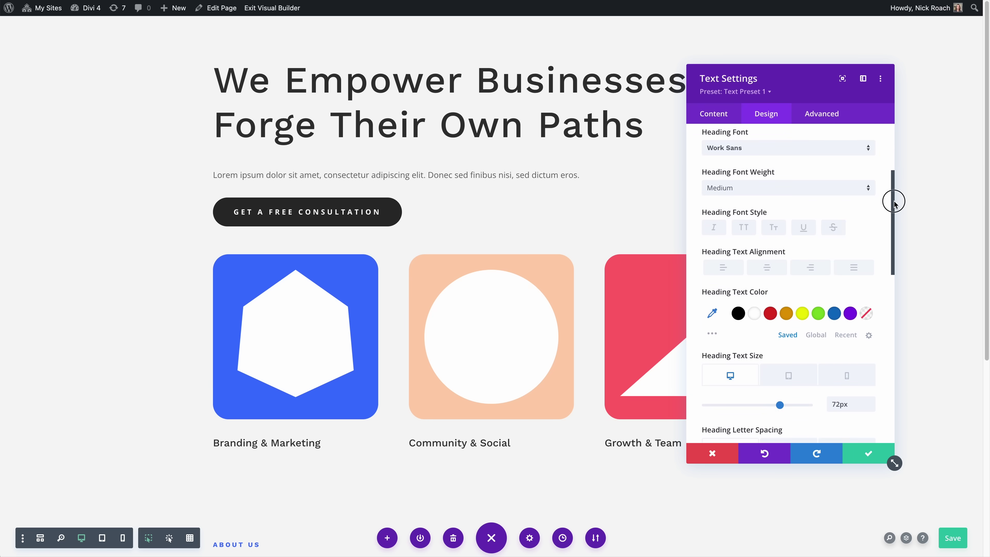
# Scroll the heading's Design settings down to Heading Text Size and Line Height.
pyautogui.moveTo(895, 199); pyautogui.dragTo(898, 260)
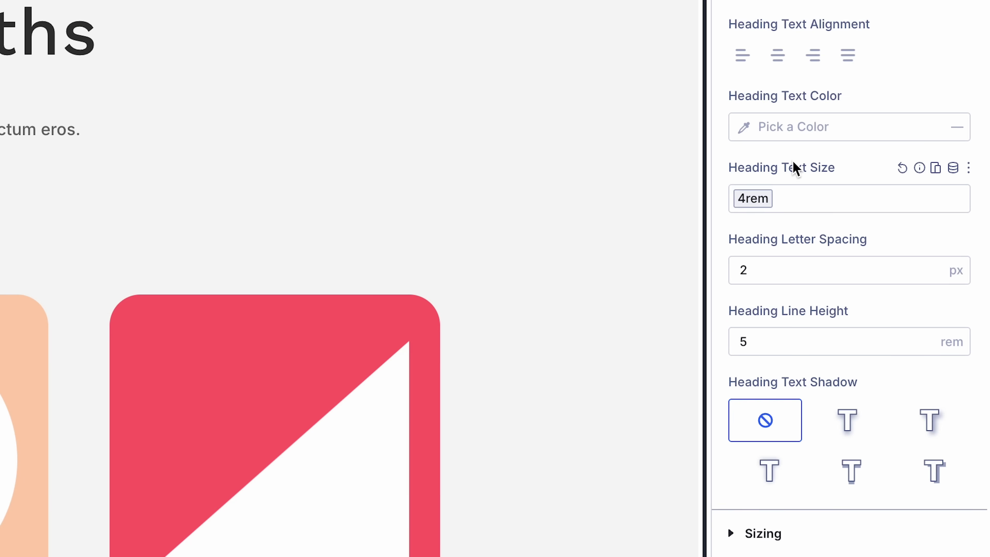
# Assign preset heading sizes per device: 5rem widest, 3rem tablet, 2rem phone.
pyautogui.click(936, 169)
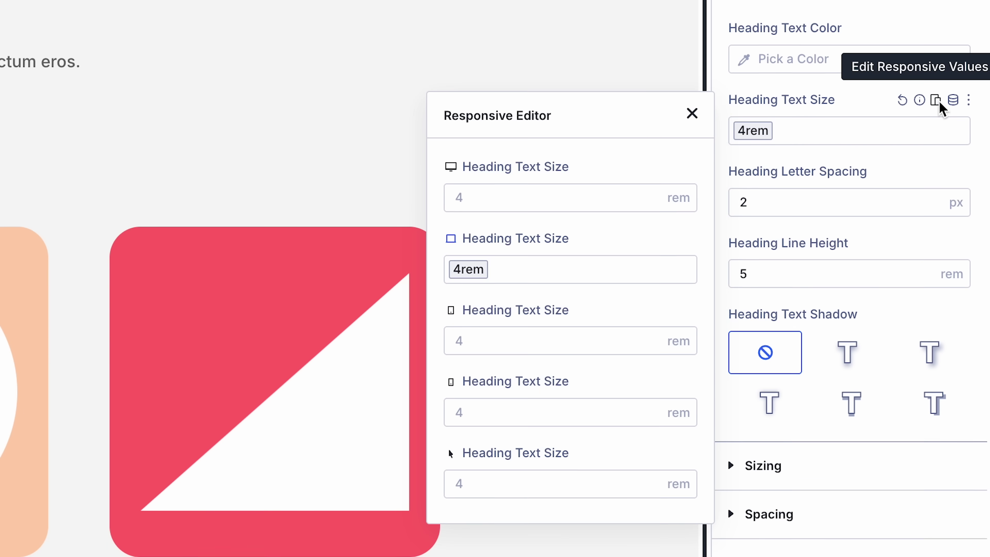
pyautogui.click(680, 160)
pyautogui.click(610, 230)
pyautogui.click(681, 306)
pyautogui.click(583, 397)
pyautogui.click(680, 375)
pyautogui.click(595, 534)
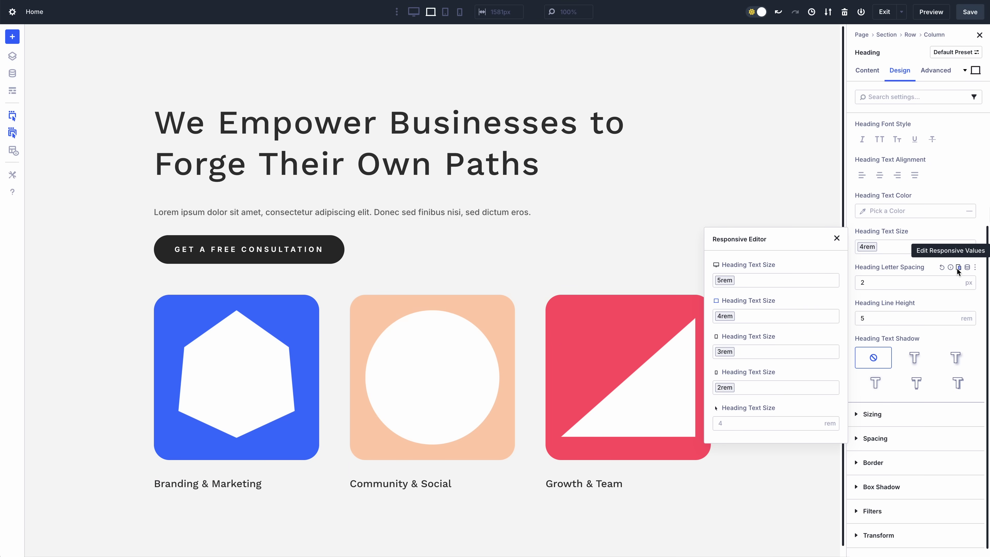
# Reset the heading's letter spacing to 0 on every device.
pyautogui.click(958, 268)
pyautogui.click(813, 373)
pyautogui.click(813, 336)
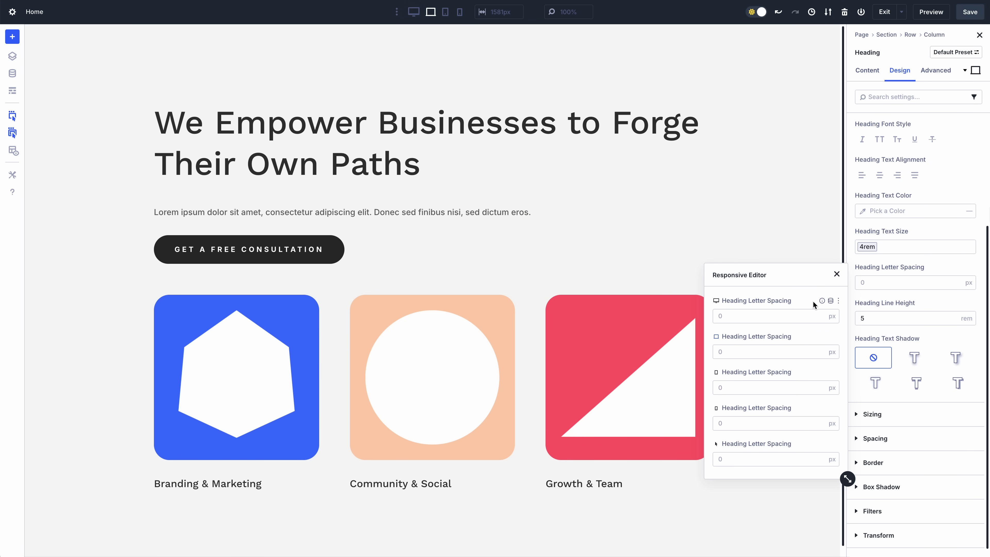
# Set heading line height to 4rem on tablet and 2rem on phone.
pyautogui.click(958, 303)
pyautogui.click(761, 424)
pyautogui.write('4')
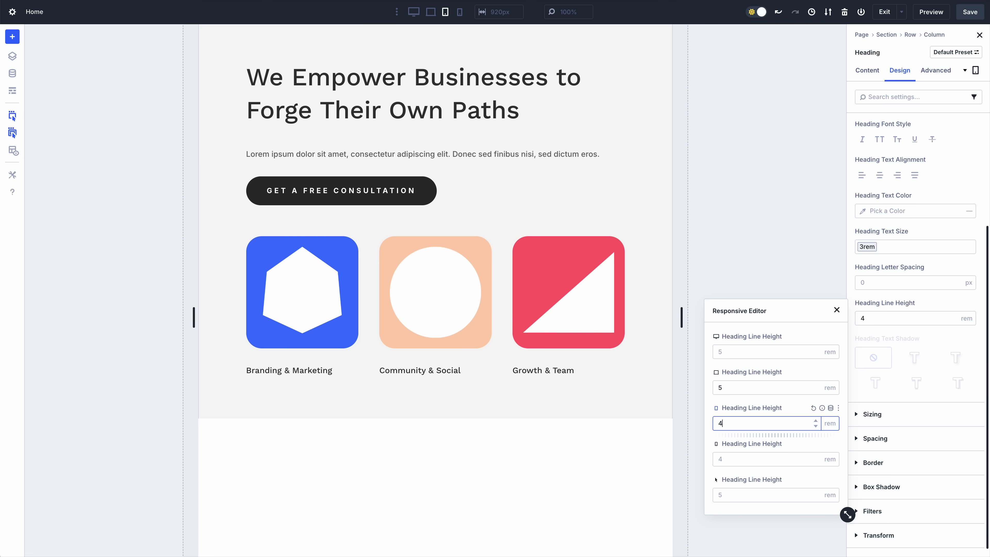
pyautogui.click(746, 459)
pyautogui.write('2')
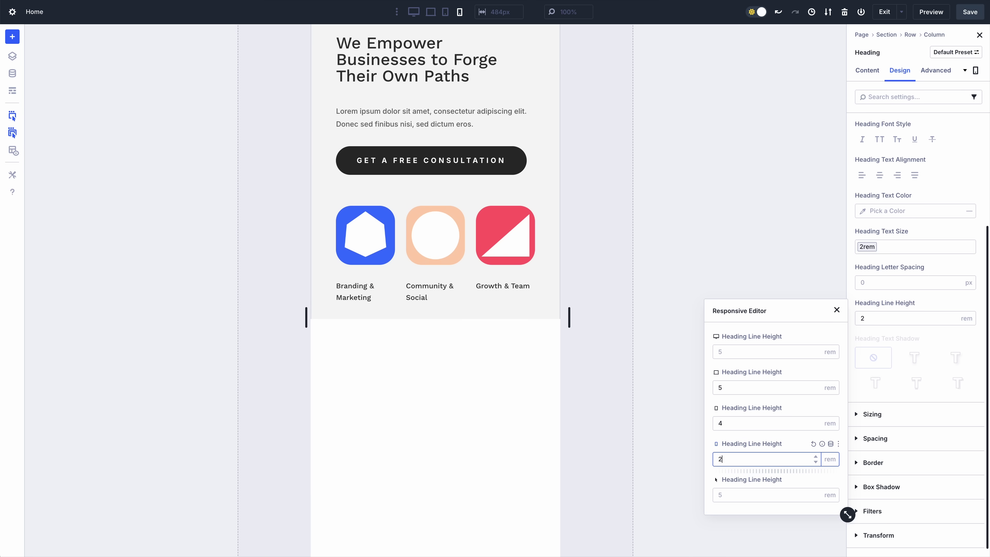
pyautogui.click(744, 388)
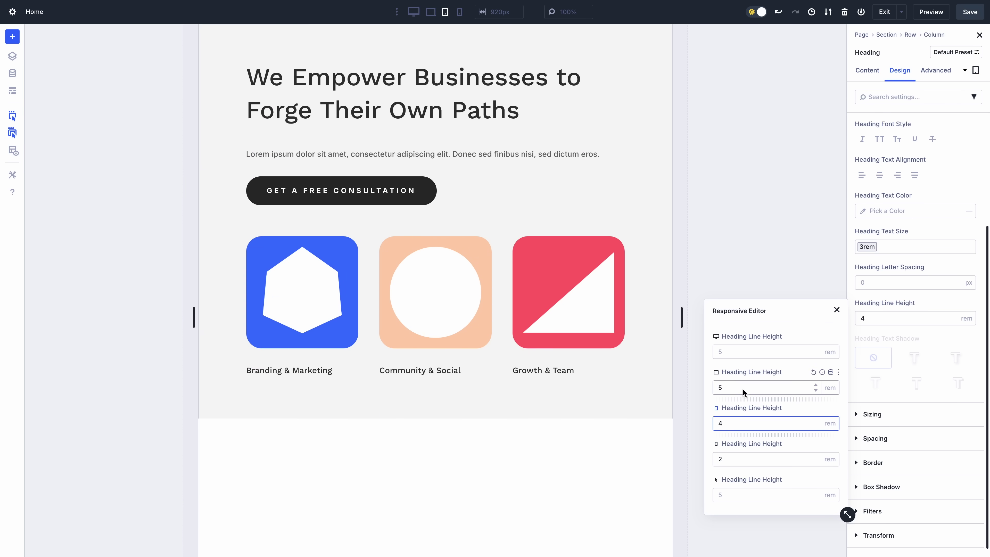
pyautogui.click(836, 310)
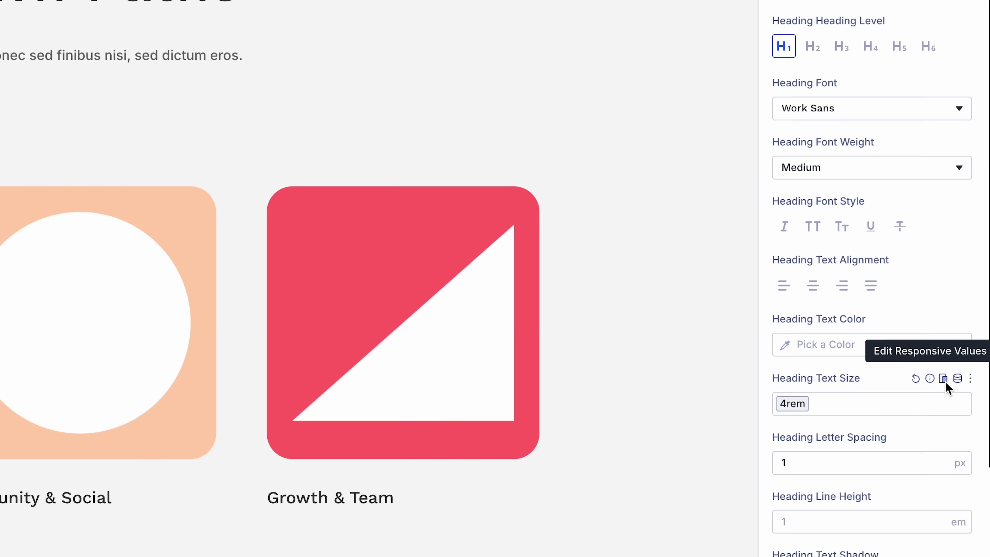
# Apply Heading Extra Large 5rem on desktop and Heading Small 2rem on phone.
pyautogui.click(943, 379)
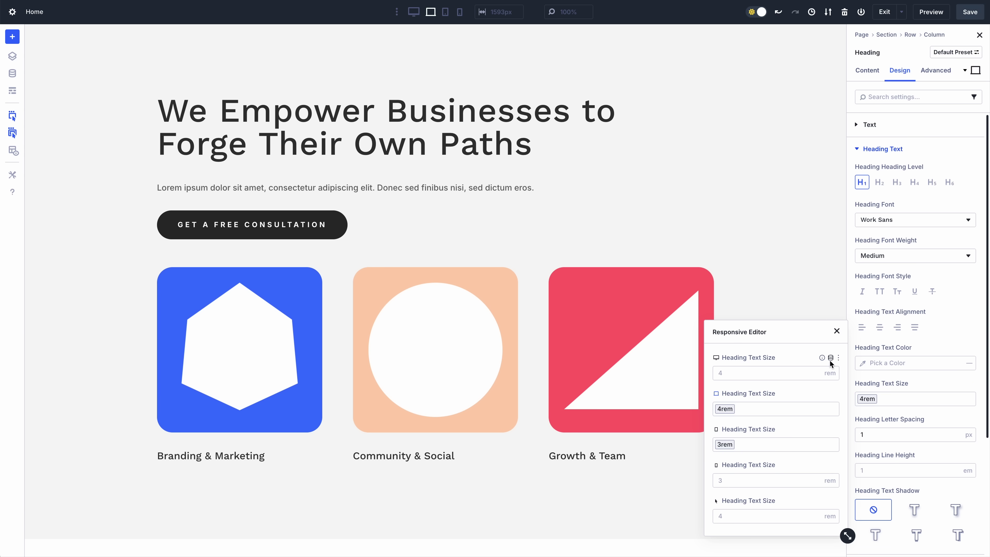
pyautogui.click(830, 361)
pyautogui.click(784, 390)
pyautogui.click(754, 482)
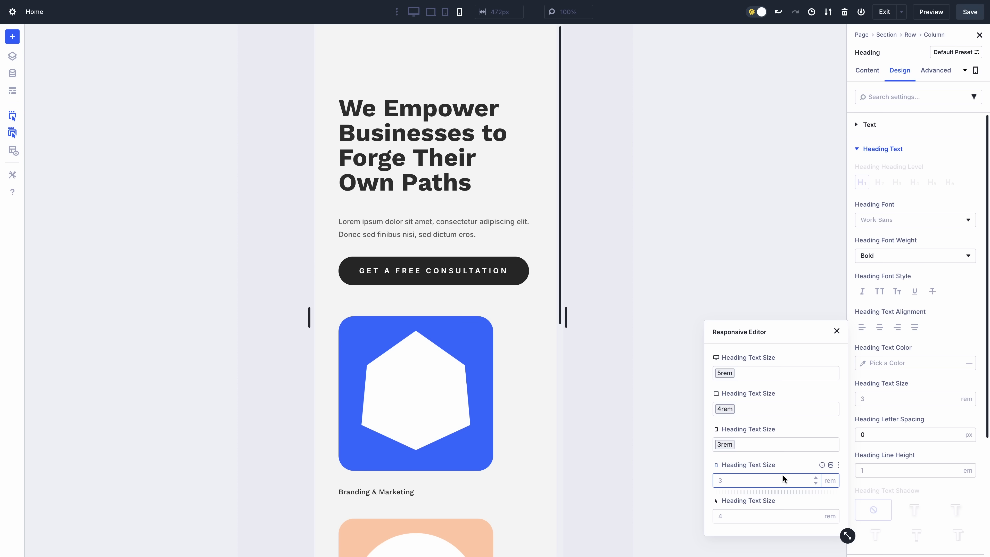
pyautogui.click(829, 465)
pyautogui.click(801, 487)
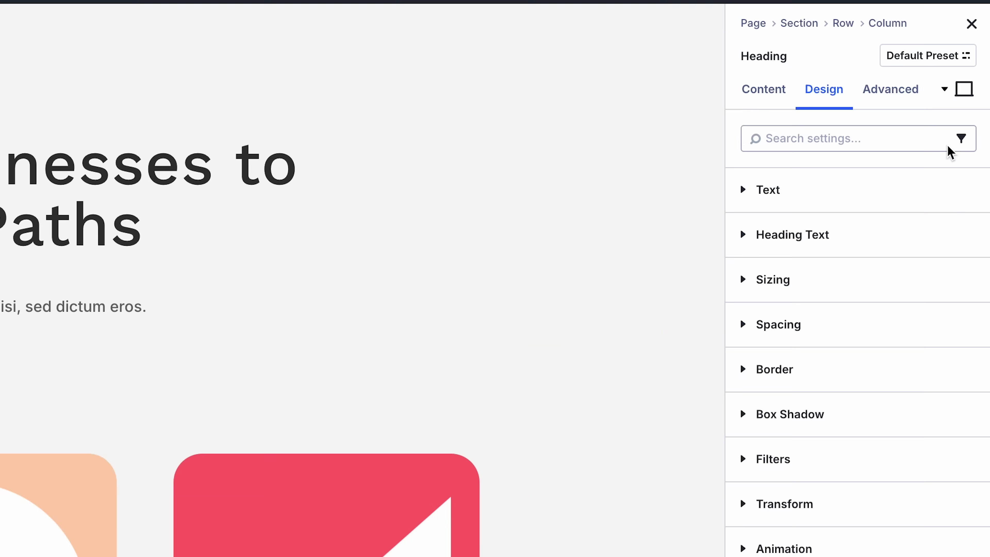
# Filter the heading settings to Modified and preview tablet, phone and desktop views.
pyautogui.click(950, 144)
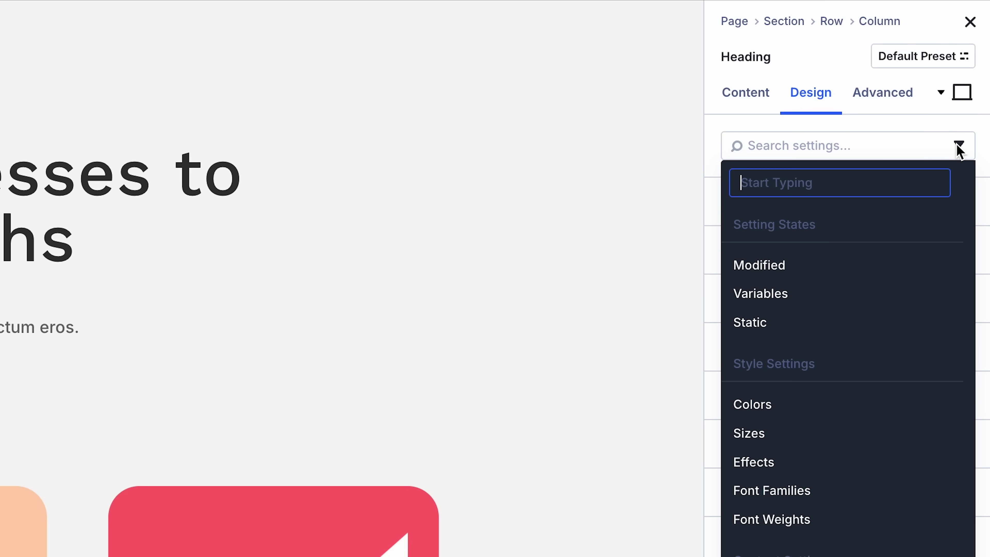
pyautogui.click(773, 279)
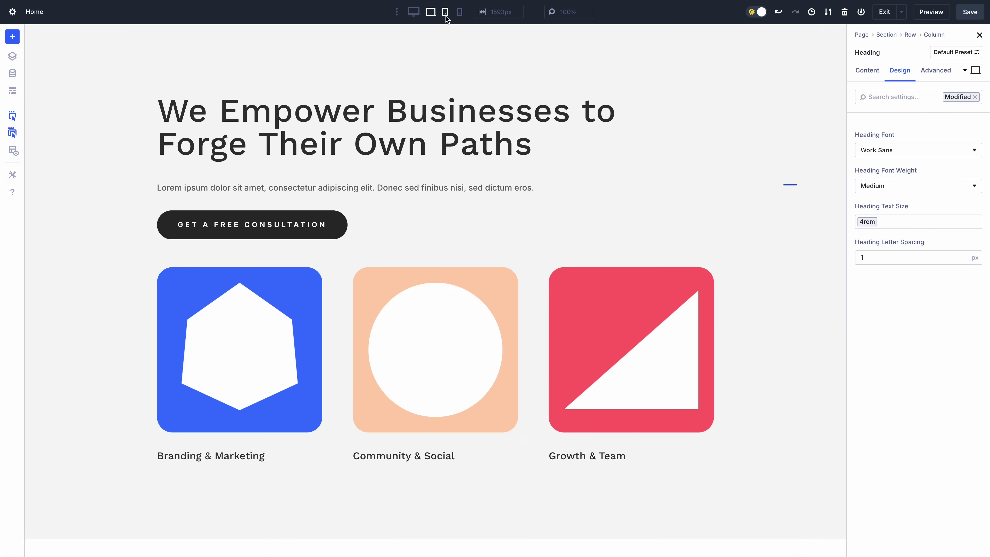
pyautogui.click(445, 12)
pyautogui.click(459, 13)
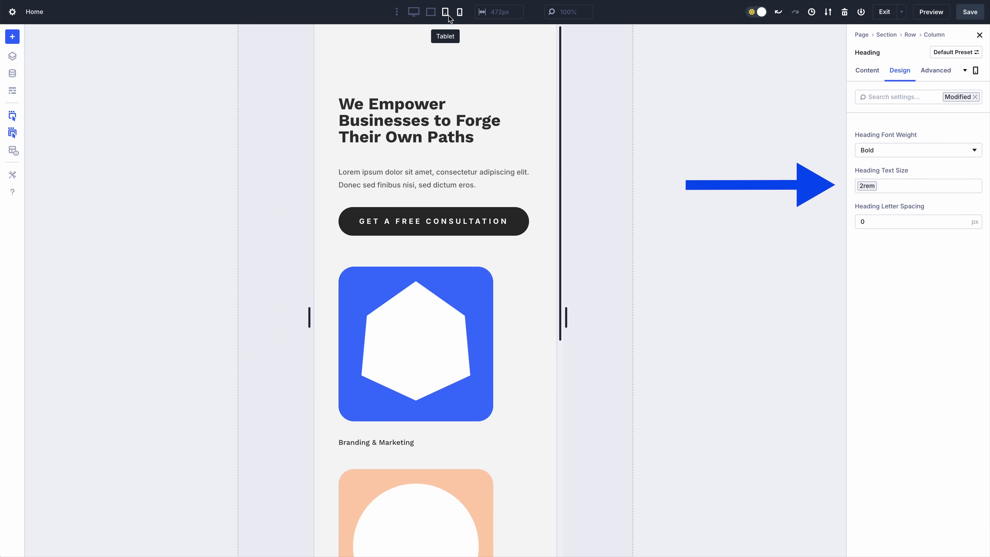
pyautogui.click(448, 16)
pyautogui.click(431, 13)
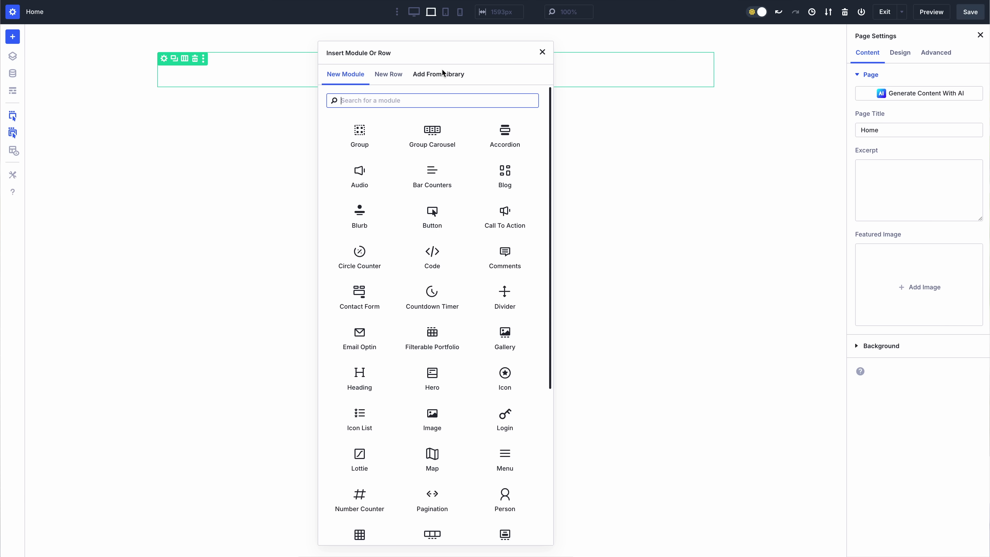
# Scroll to the bottom of the New Module list and show the Woo Modules group.
pyautogui.scroll(-5, 470, 159)
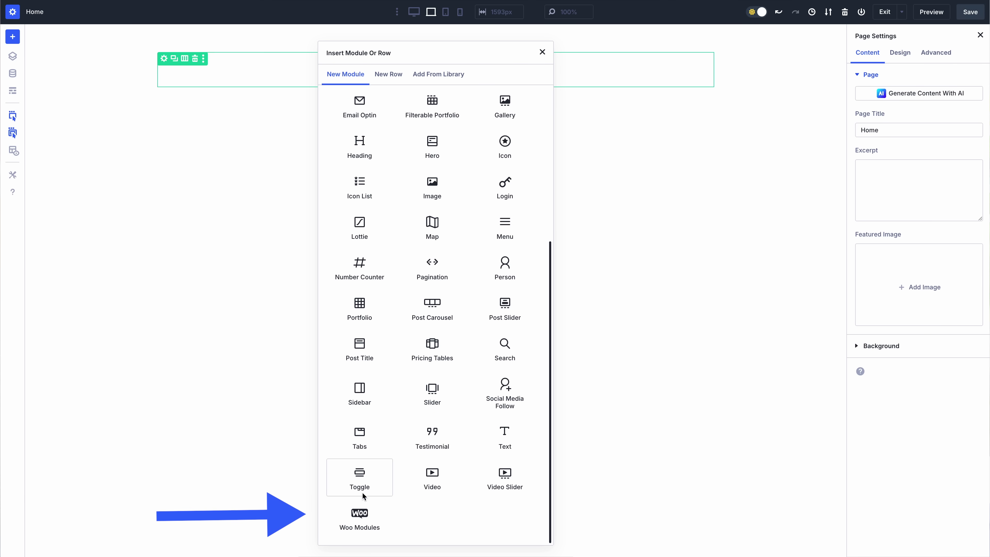
pyautogui.click(359, 514)
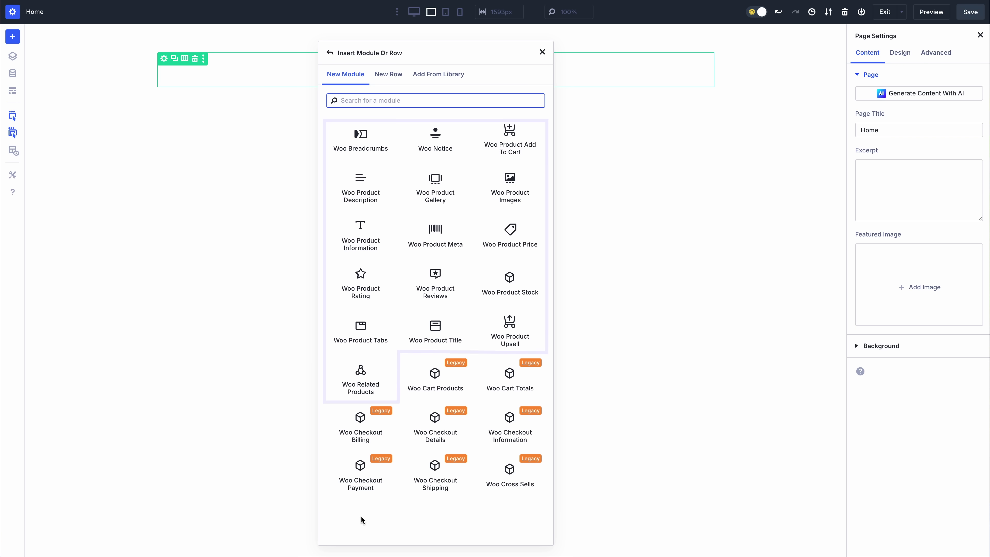